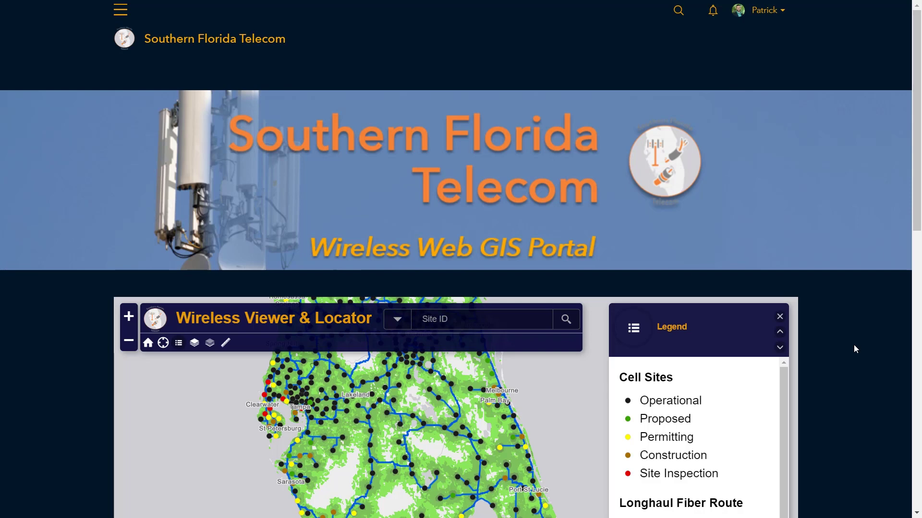
- Scroll the Southern Florida Telecom portal page past the coverage map to the app cards
scroll(853, 341, down, 1)
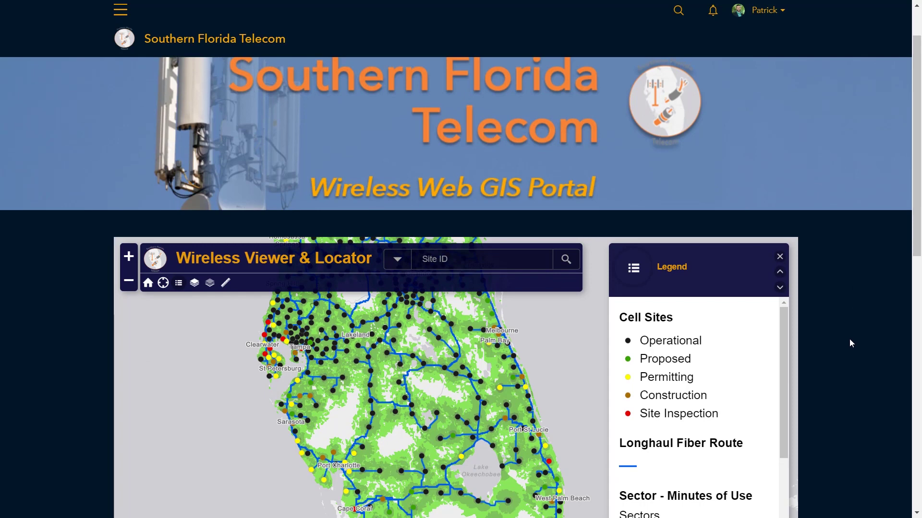
scroll(853, 335, down, 1)
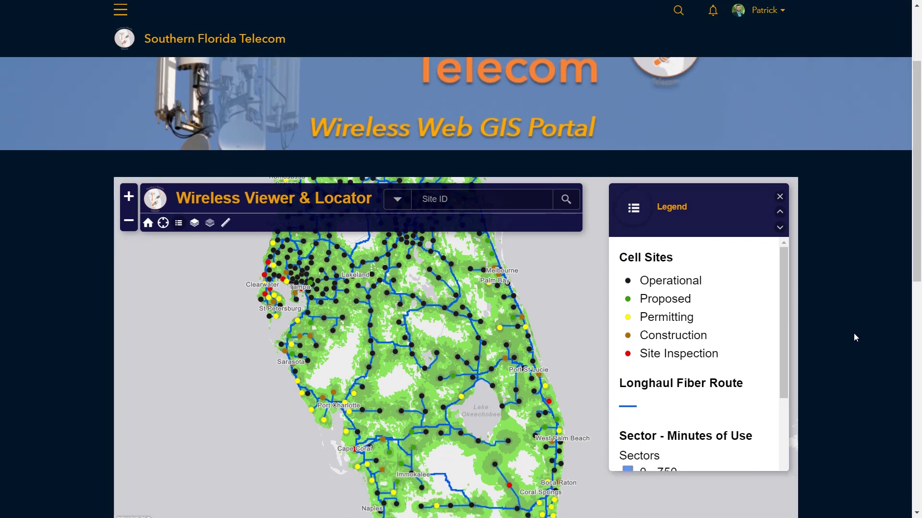
scroll(853, 334, down, 1)
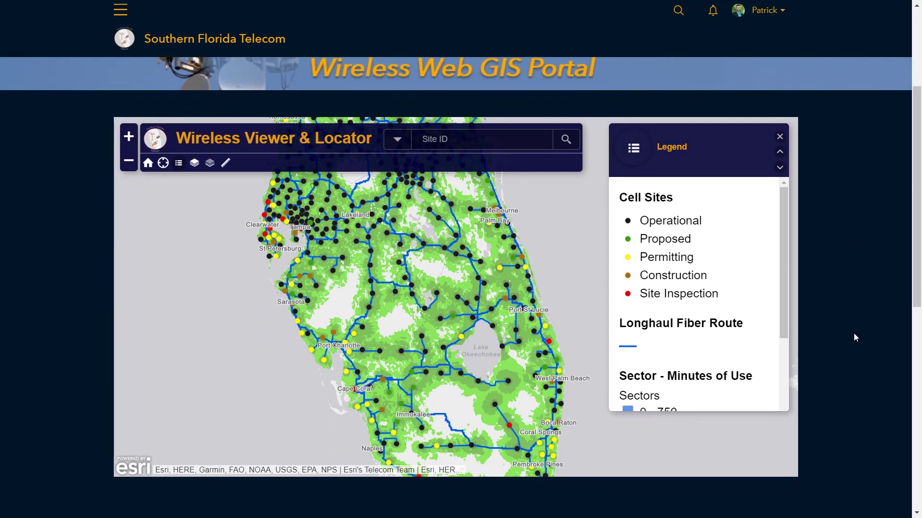
scroll(853, 333, down, 1)
scroll(853, 333, down, 1)
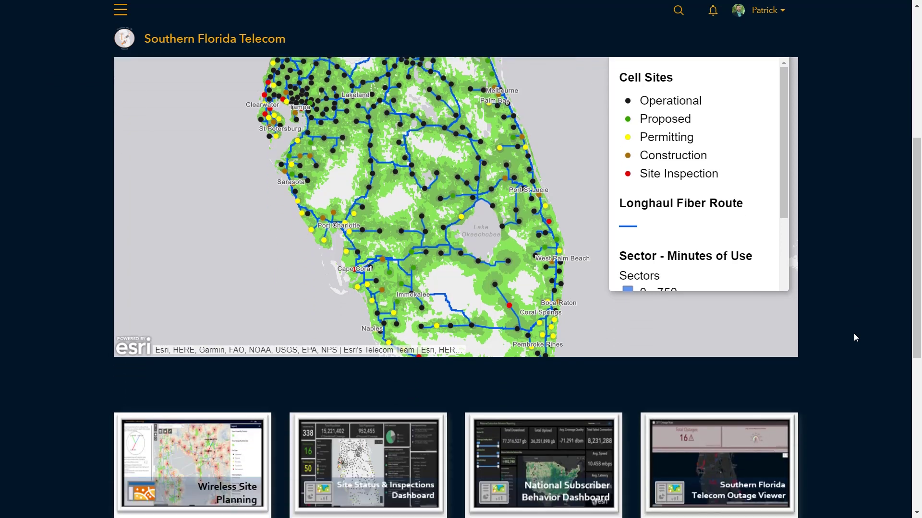
scroll(853, 338, down, 3)
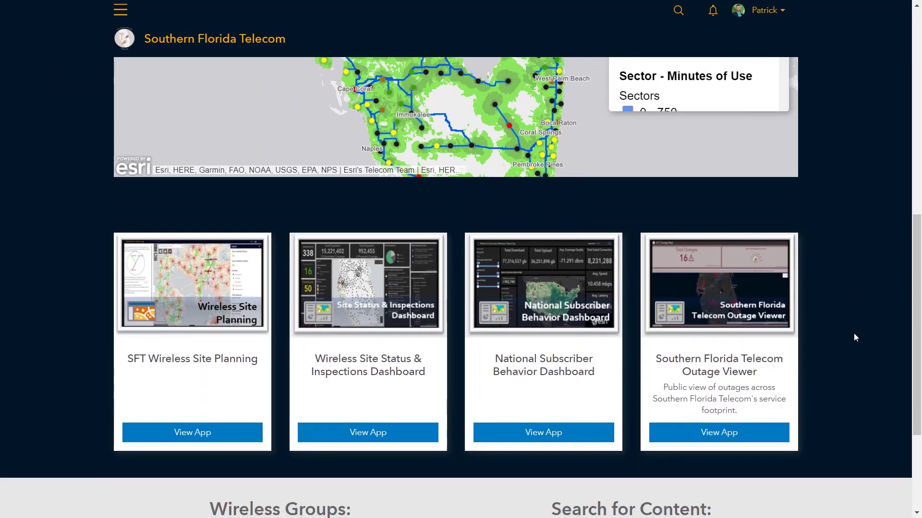
scroll(854, 338, down, 1)
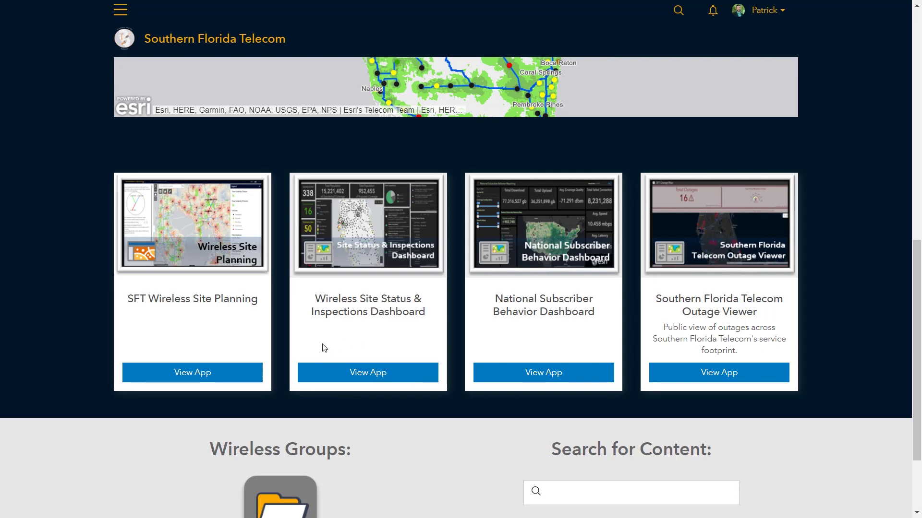
- Launch the SFT Wireless Site Planning app from its portal card
click(217, 378)
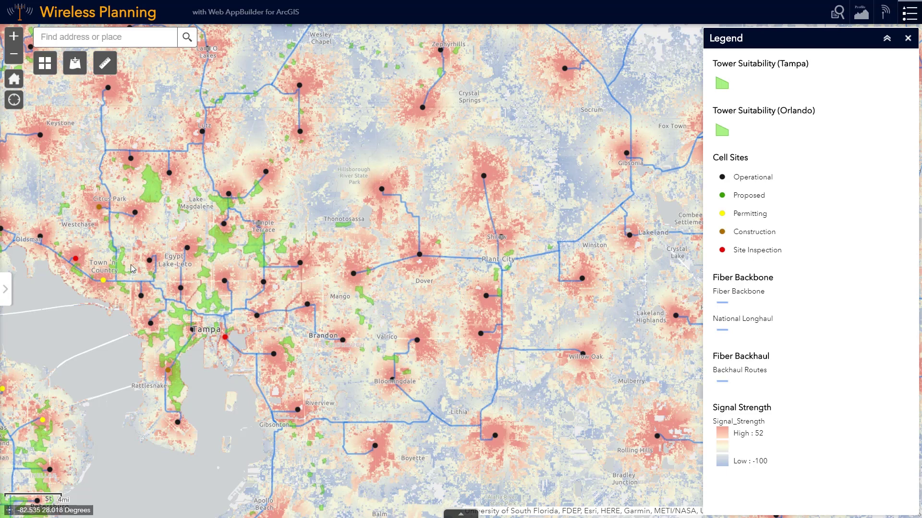
- Enable lines to the three closest antennas and the 4-mile area-of-influence circle
click(6, 290)
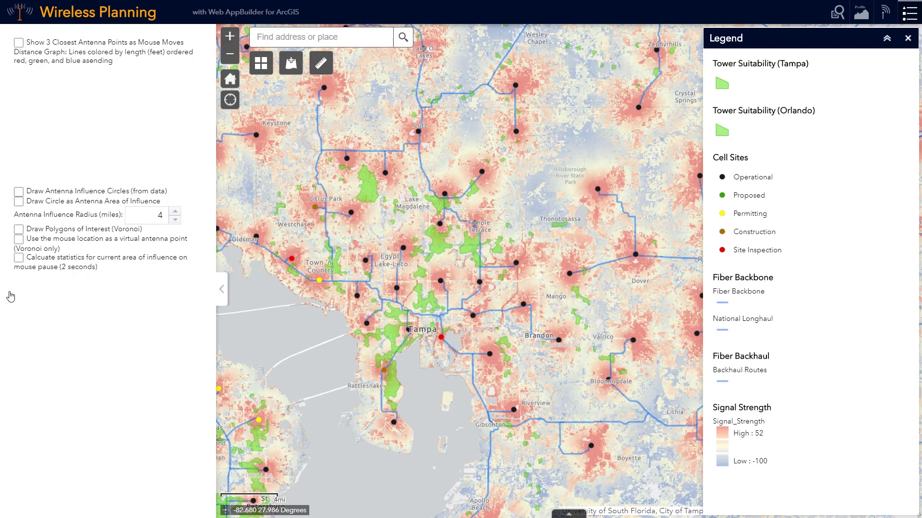
click(19, 43)
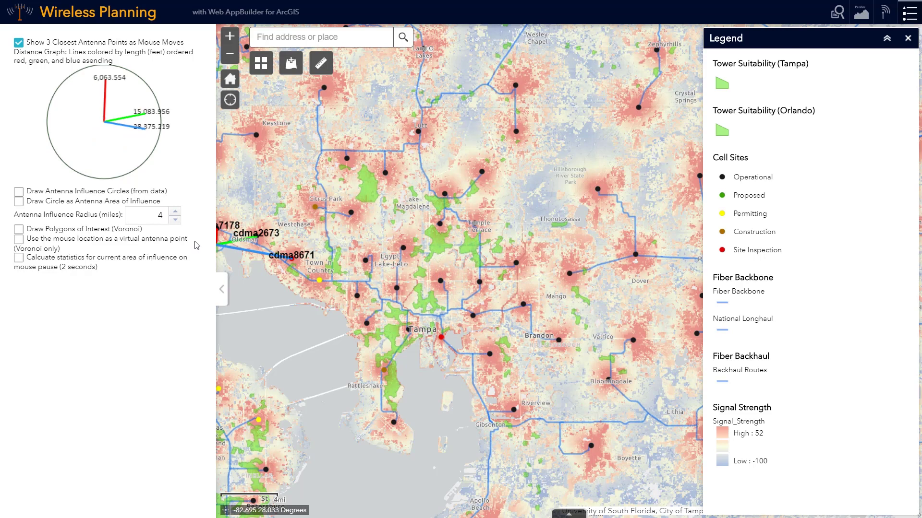
click(19, 202)
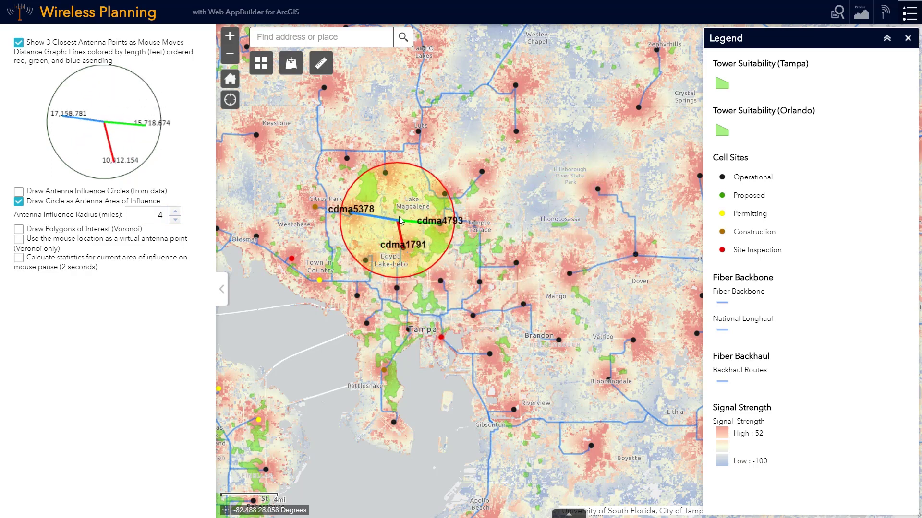
- Turn on Voronoi polygons, the mouse-location virtual antenna and statistics, then close the Legend
click(19, 230)
click(19, 240)
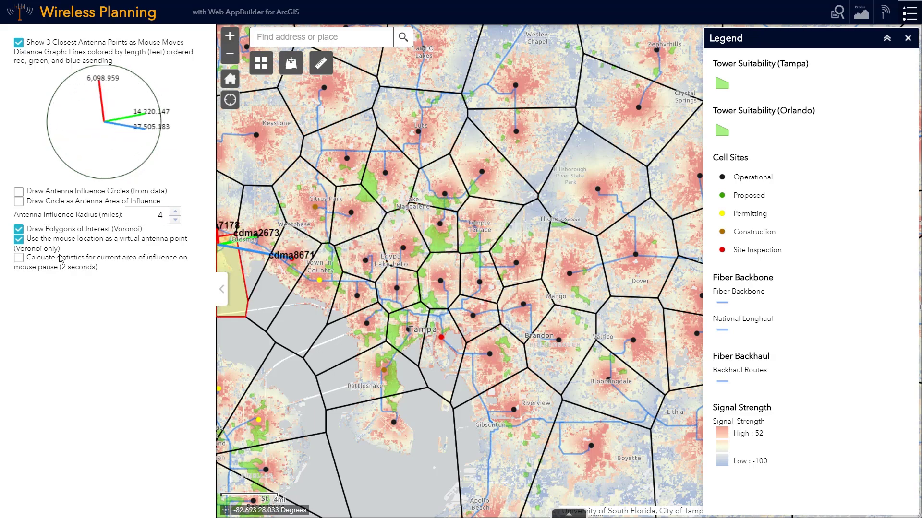
click(19, 258)
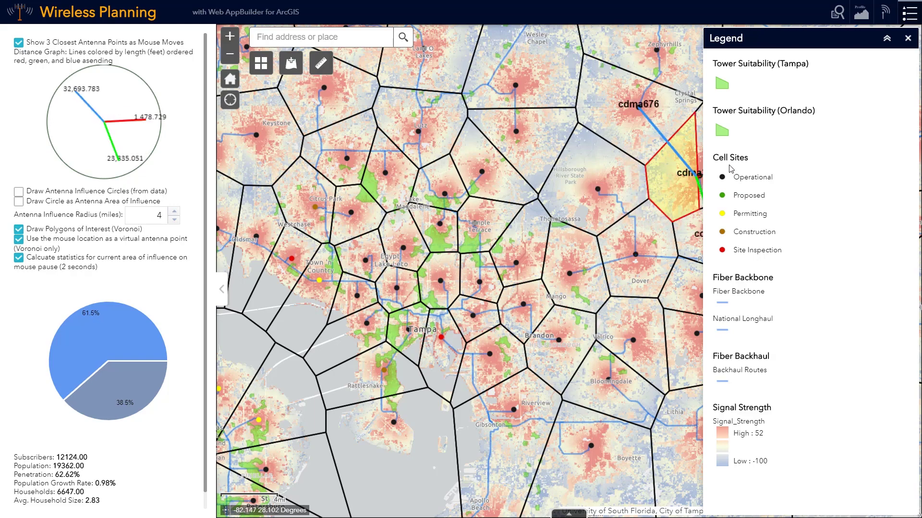
click(908, 39)
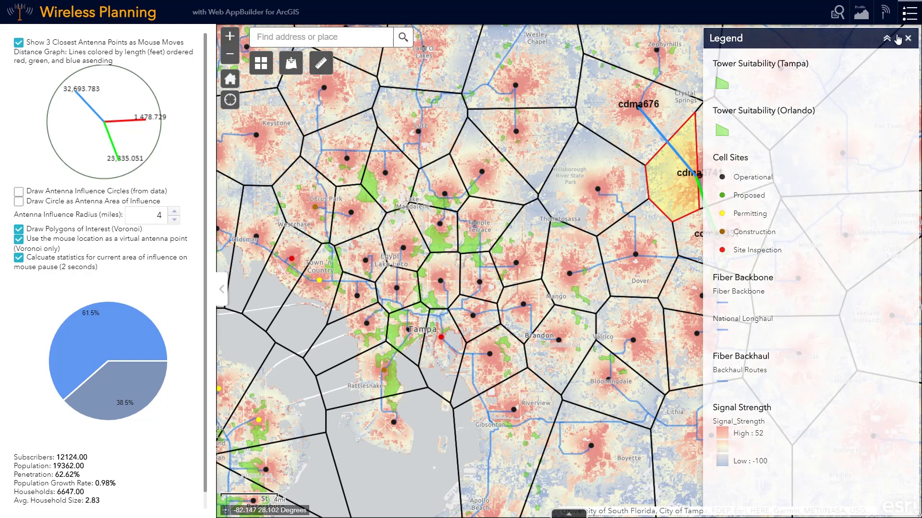
- Add a Proposed cell site near Thonotosassa with Site Name and Site ID New1234, and save it
click(884, 12)
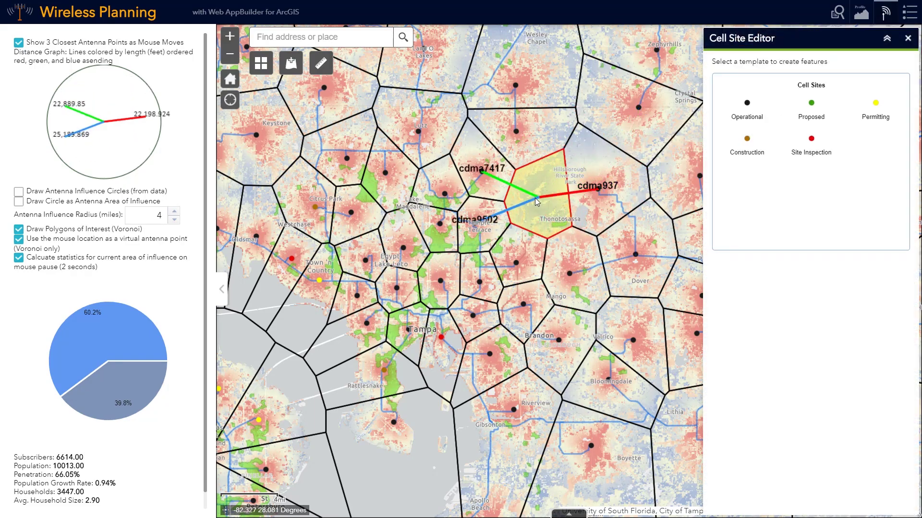
click(810, 113)
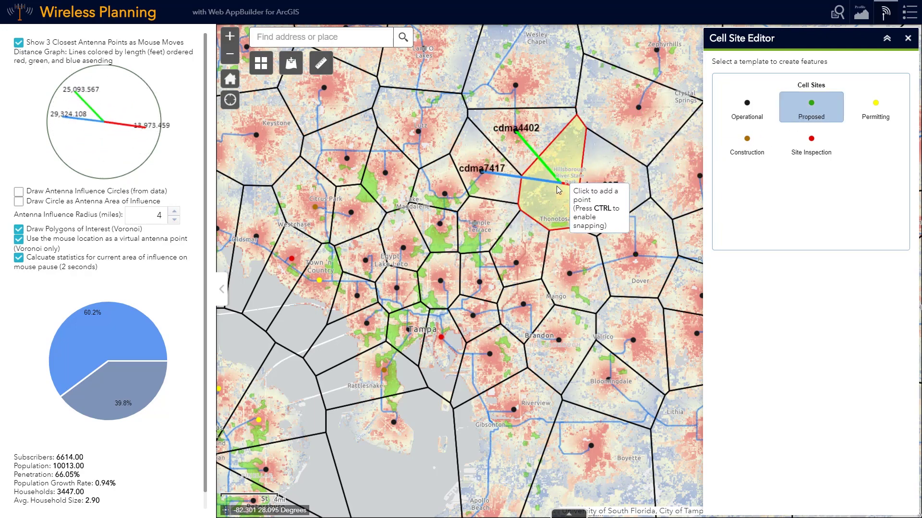
click(522, 186)
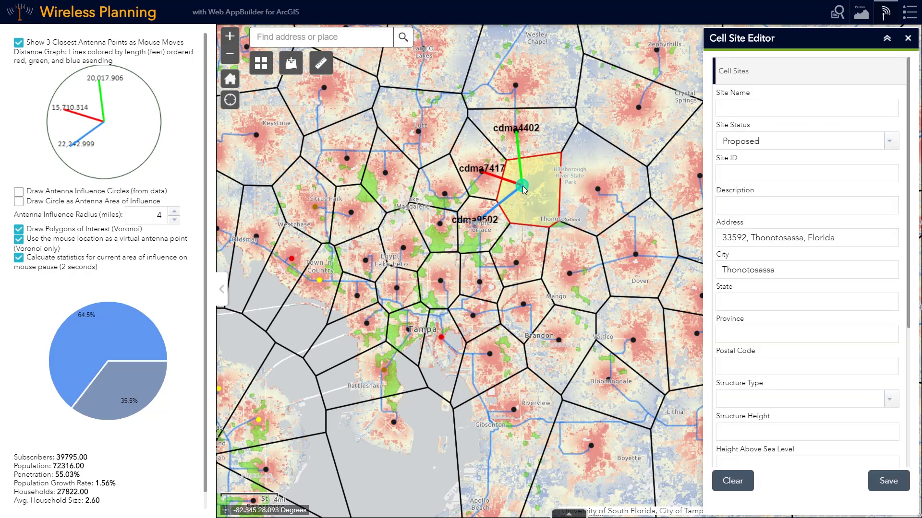
click(738, 110)
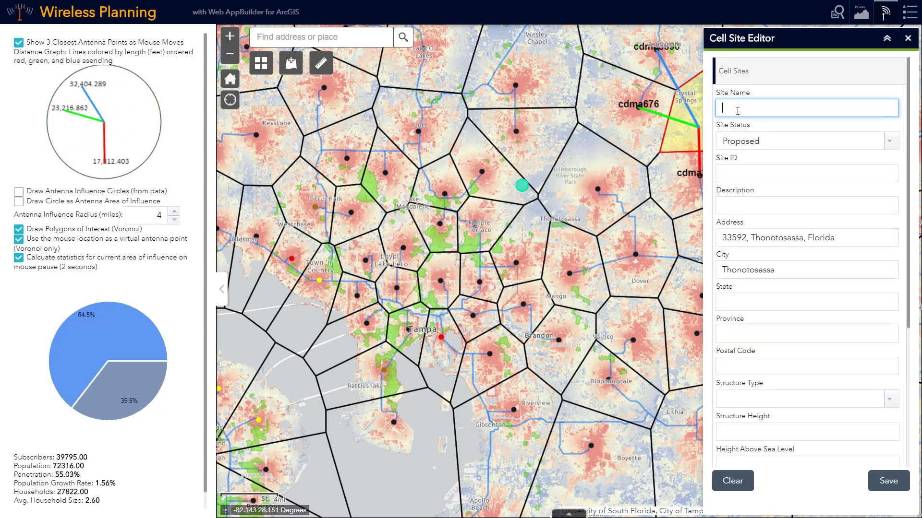
text(New1234)
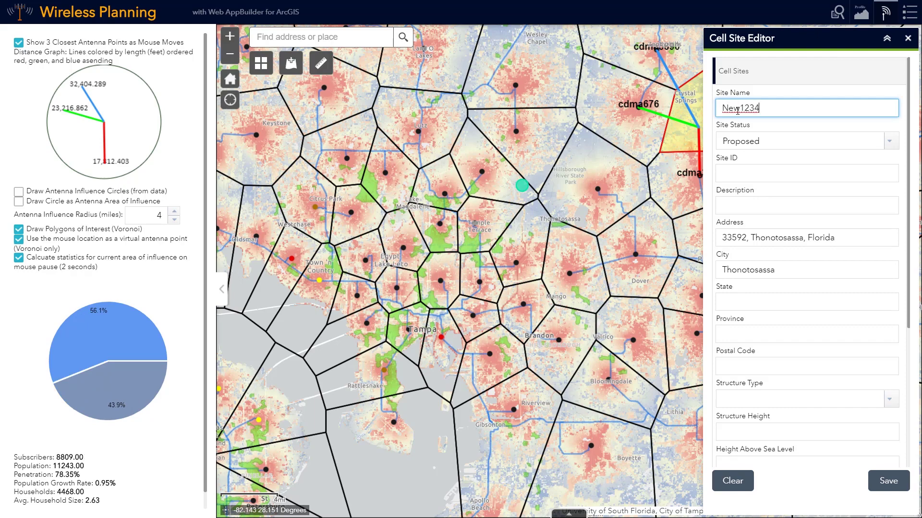
click(767, 169)
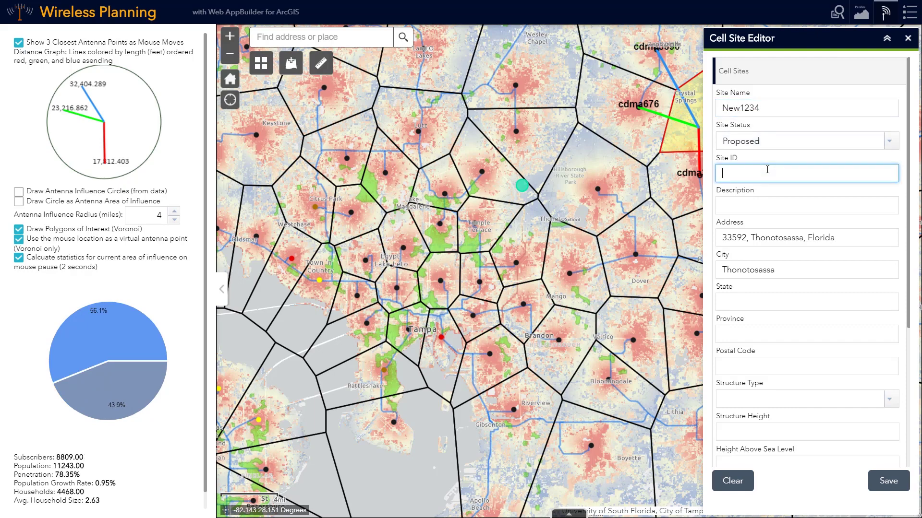
text(New1234)
scroll(777, 201, down, 3)
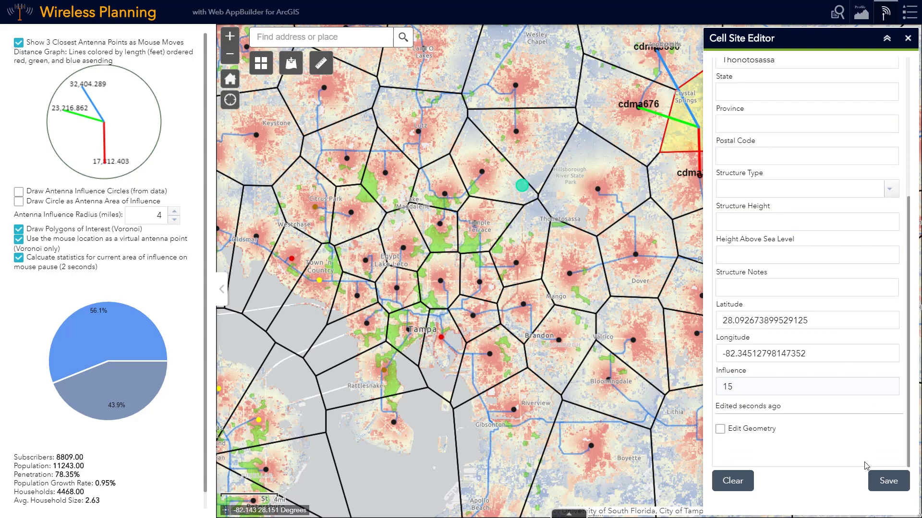
click(878, 482)
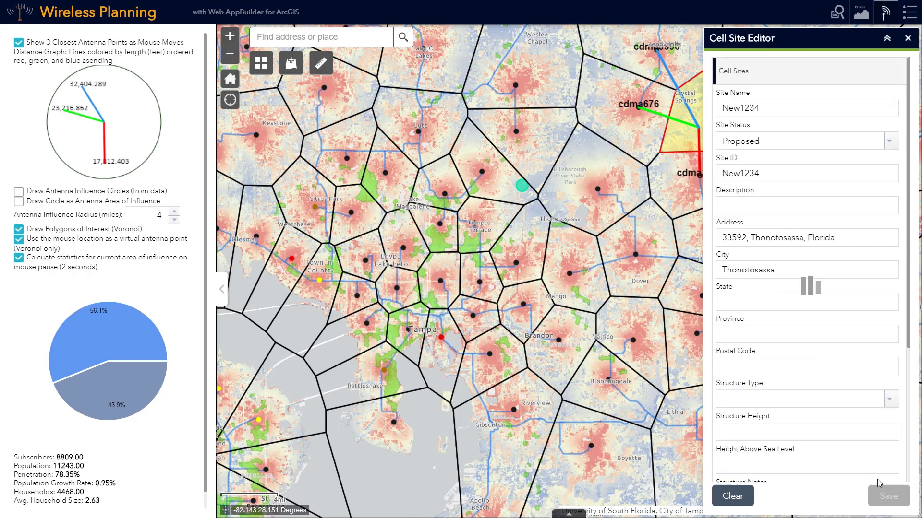
click(733, 497)
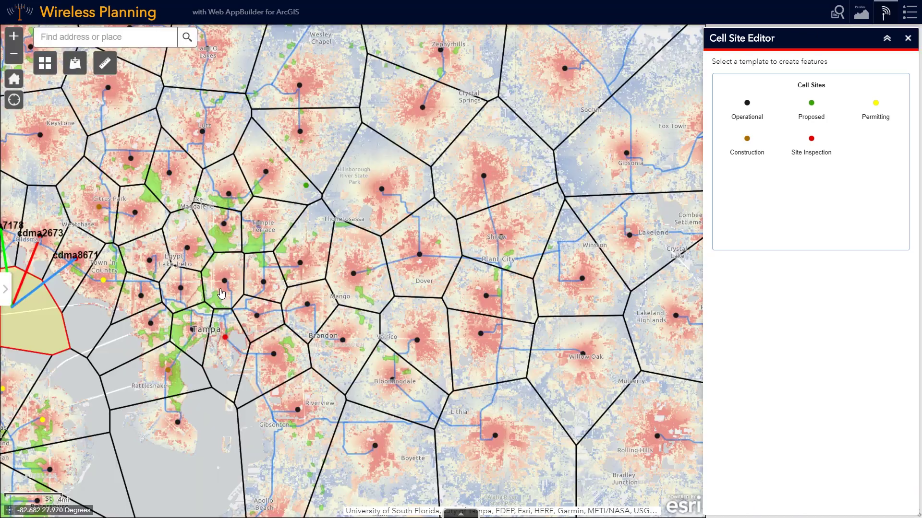
- Draw a 2.8-mile elevation profile line from New1234 to cdma7417
click(222, 289)
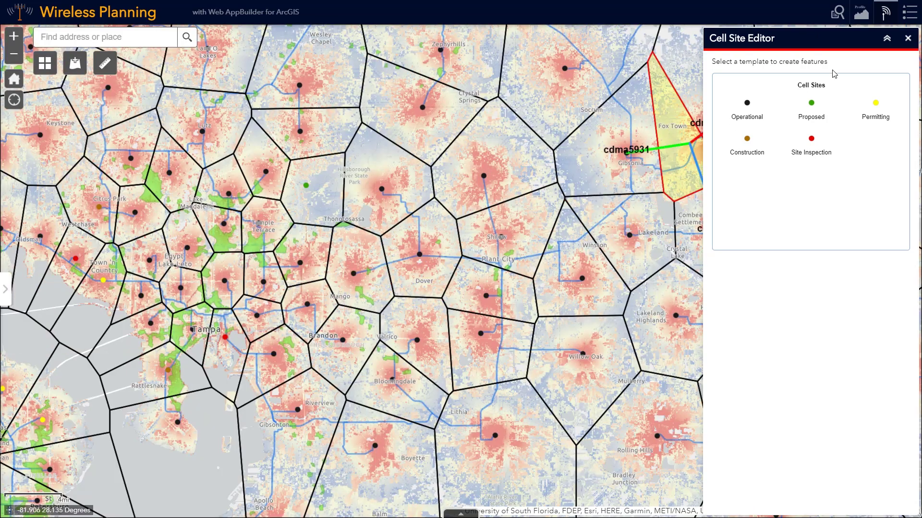
click(908, 39)
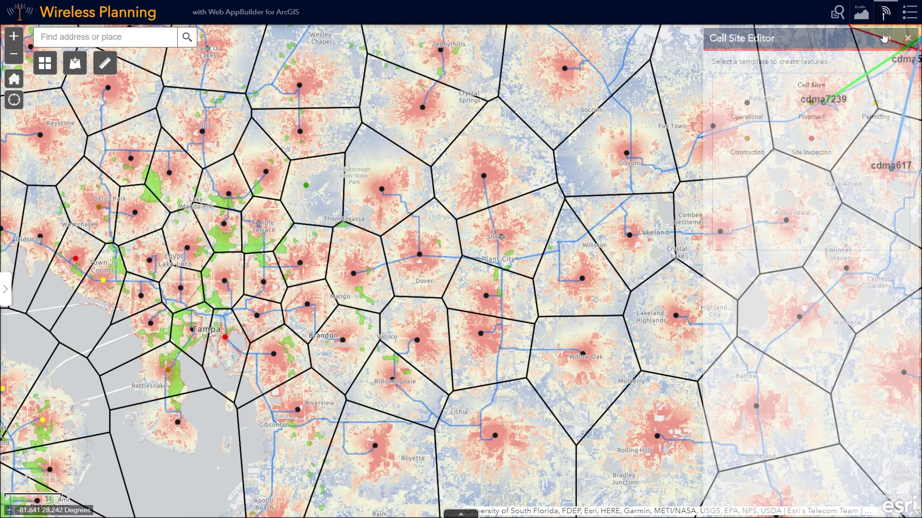
click(862, 14)
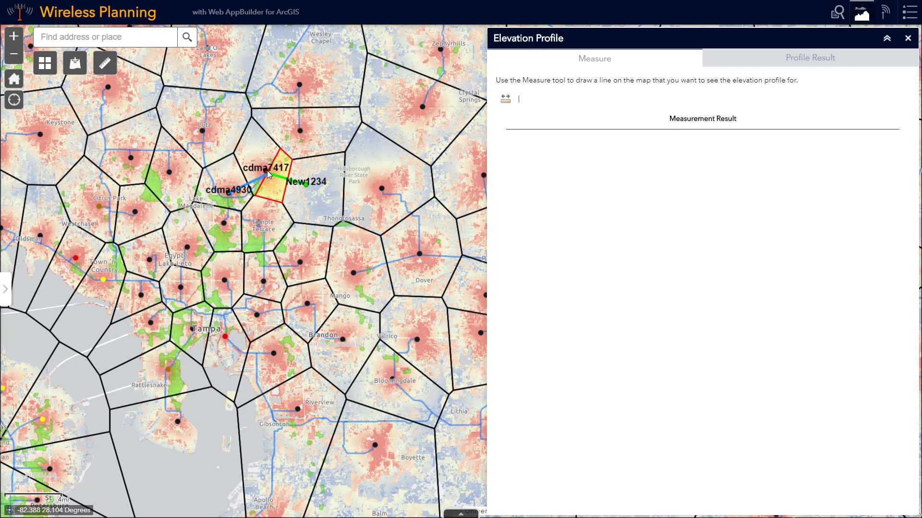
scroll(272, 174, up, 2)
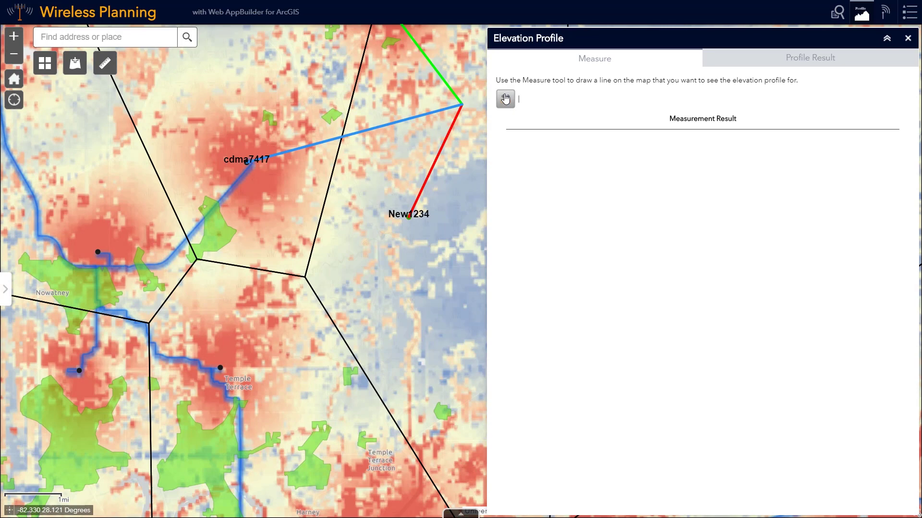
click(505, 99)
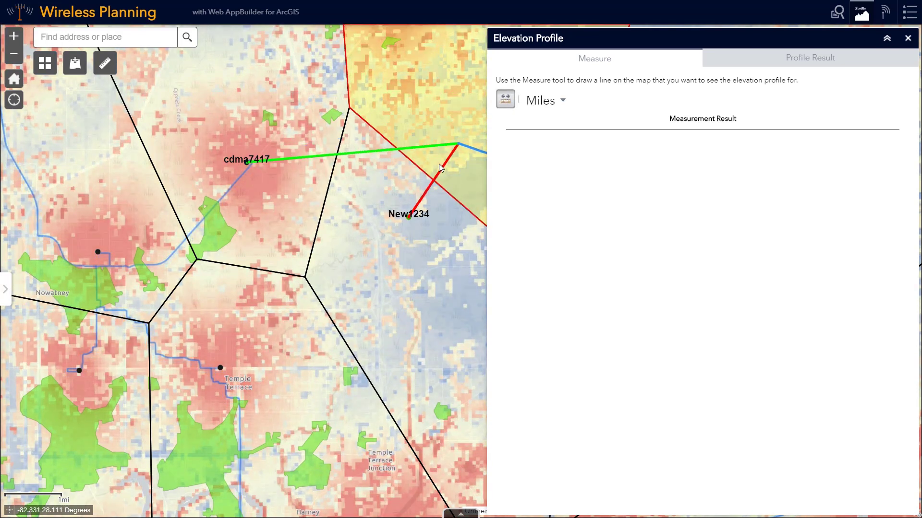
click(404, 214)
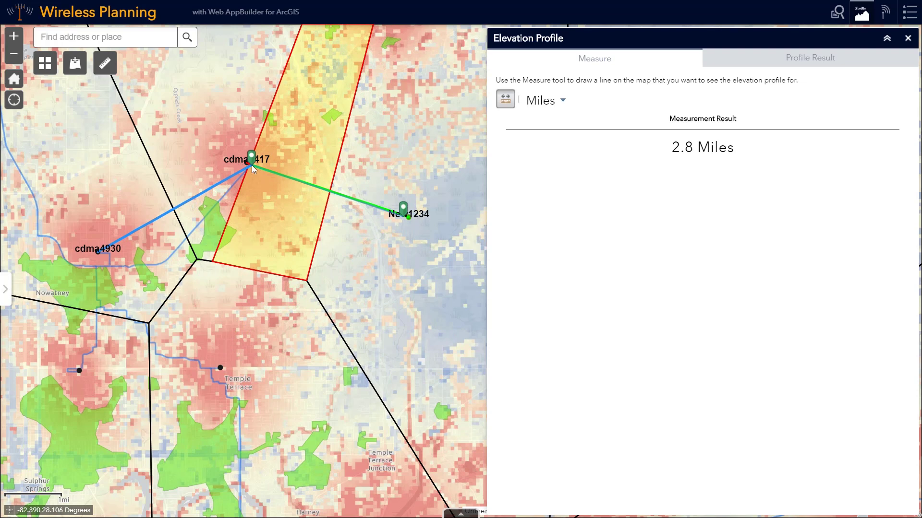
double_click(252, 166)
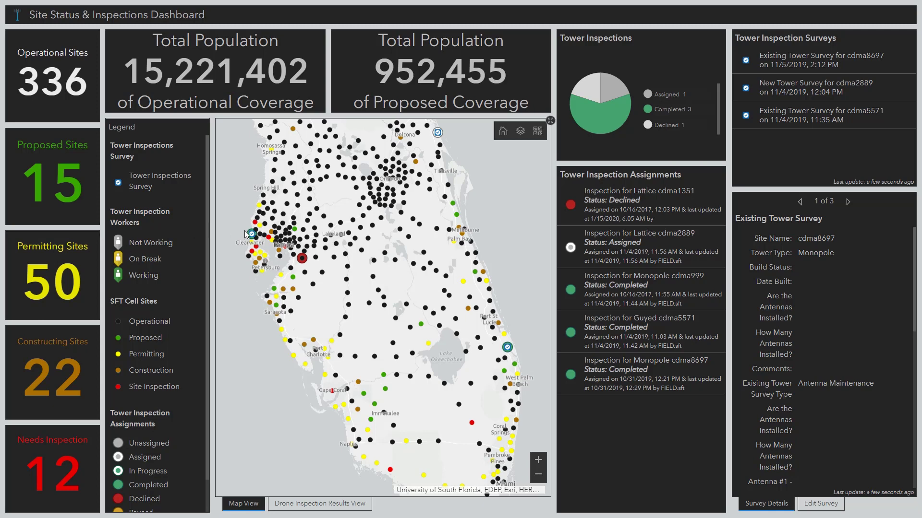
scroll(287, 230, up, 2)
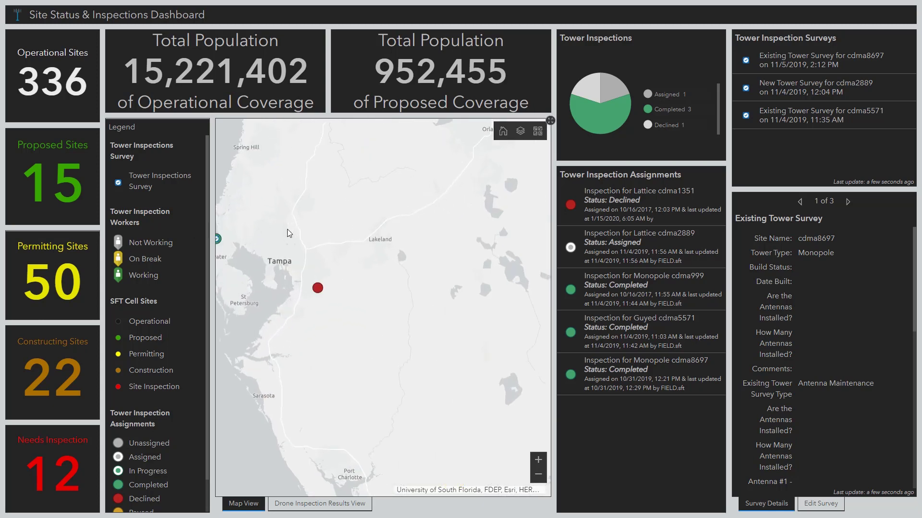
scroll(296, 231, up, 2)
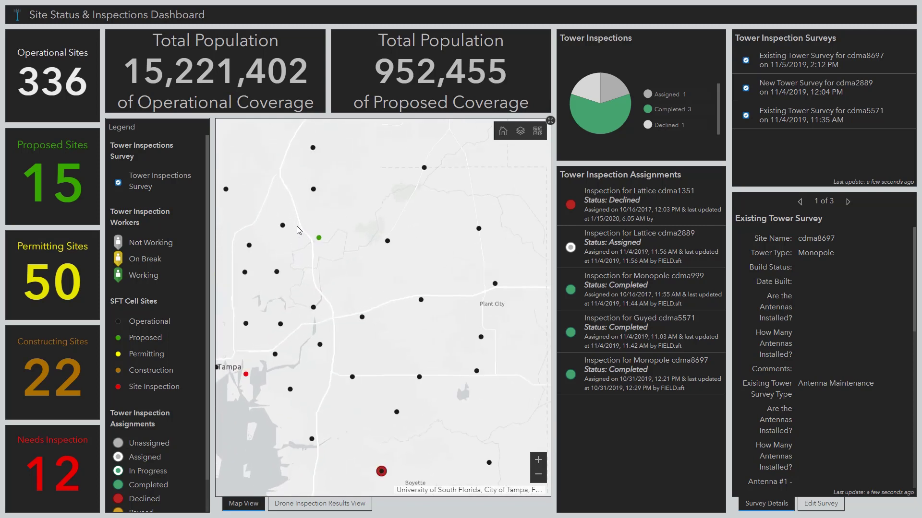
click(318, 238)
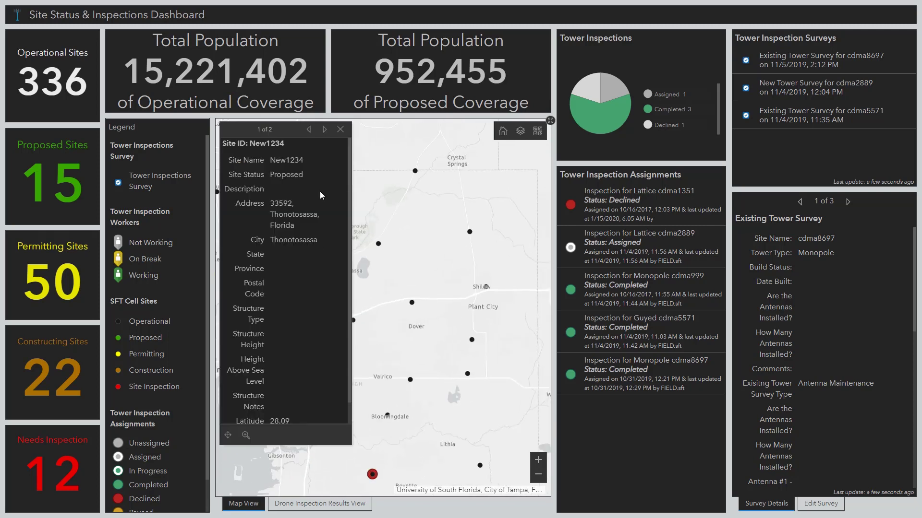
click(341, 129)
click(503, 138)
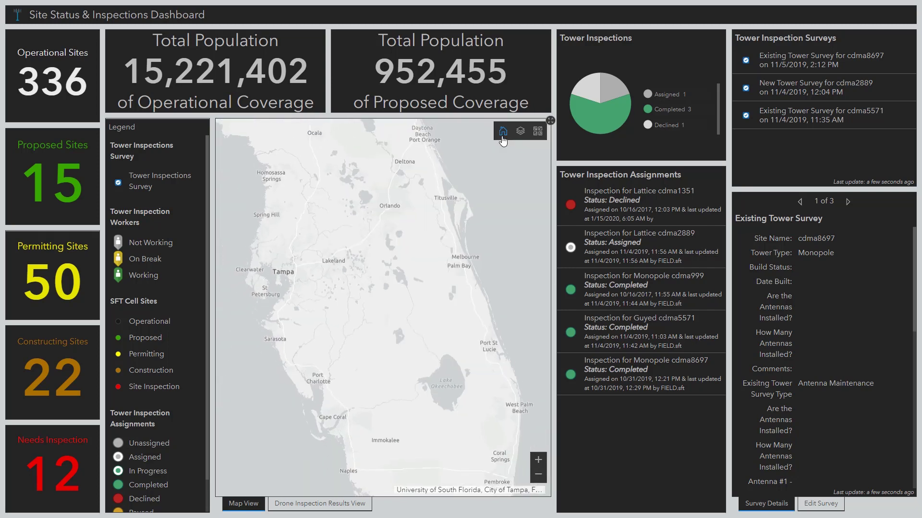
click(522, 134)
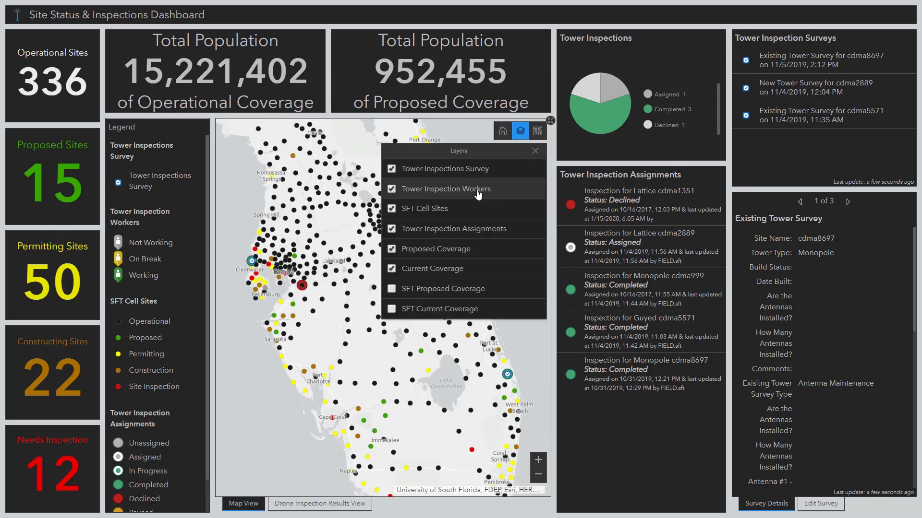
click(393, 312)
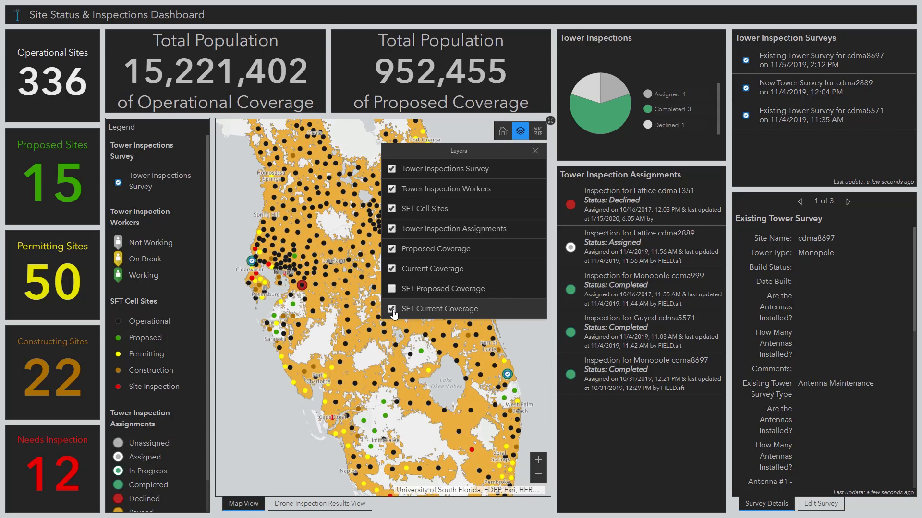
click(352, 312)
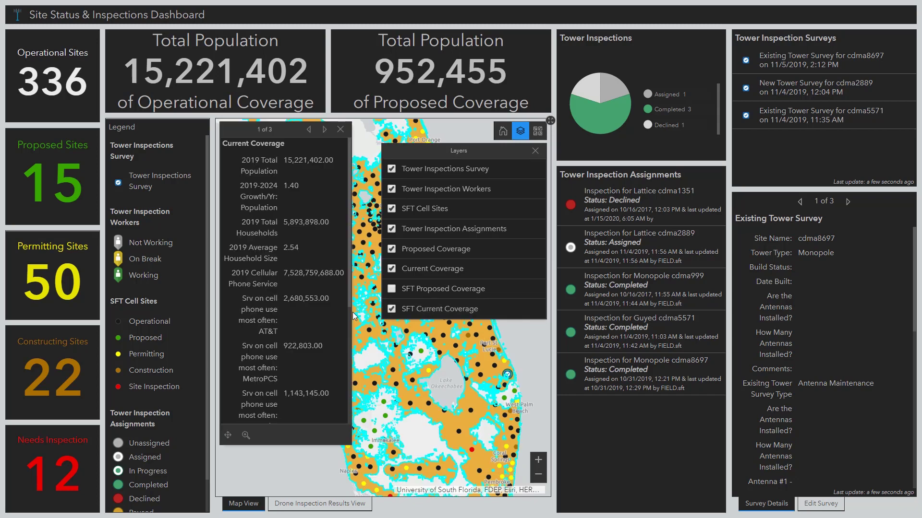
drag(283, 161, 336, 164)
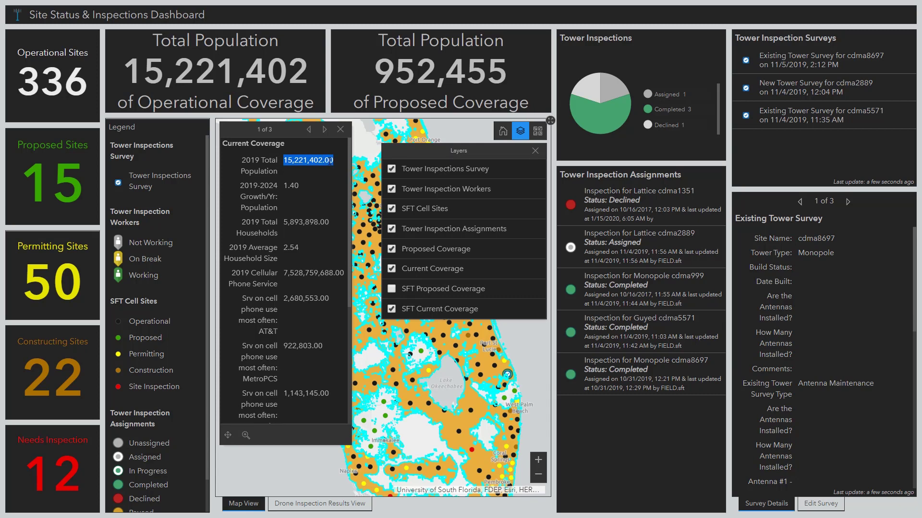
click(340, 129)
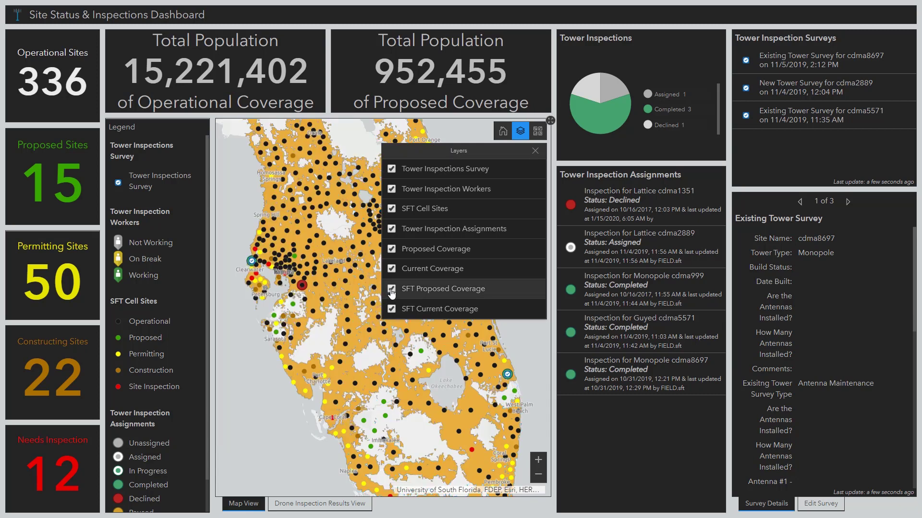
click(379, 407)
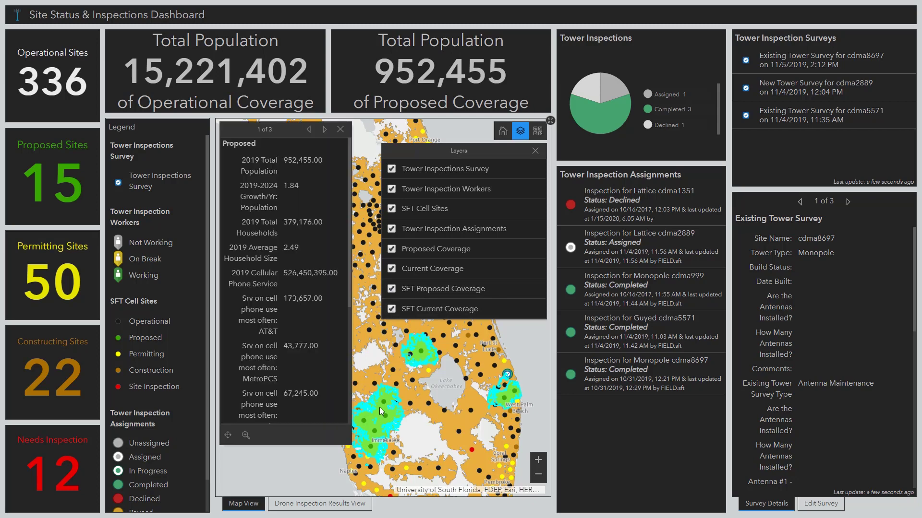
drag(284, 161, 325, 162)
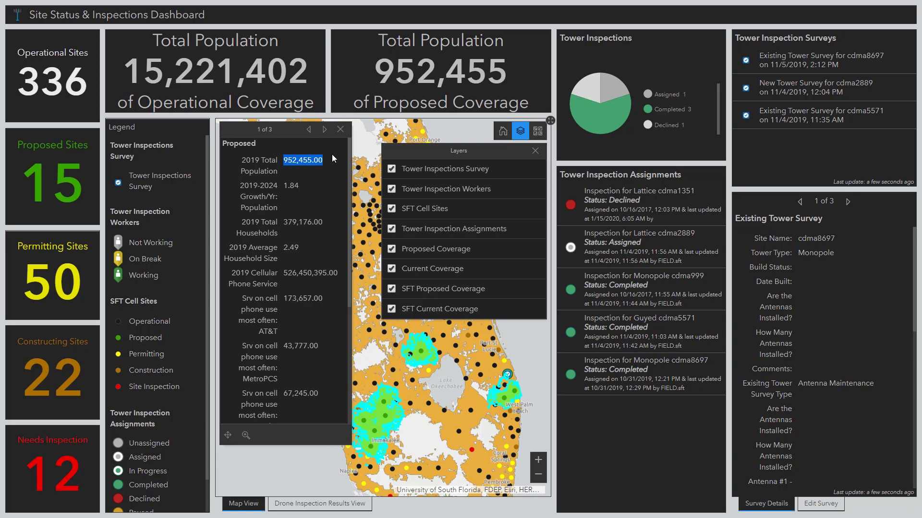
click(340, 130)
click(391, 289)
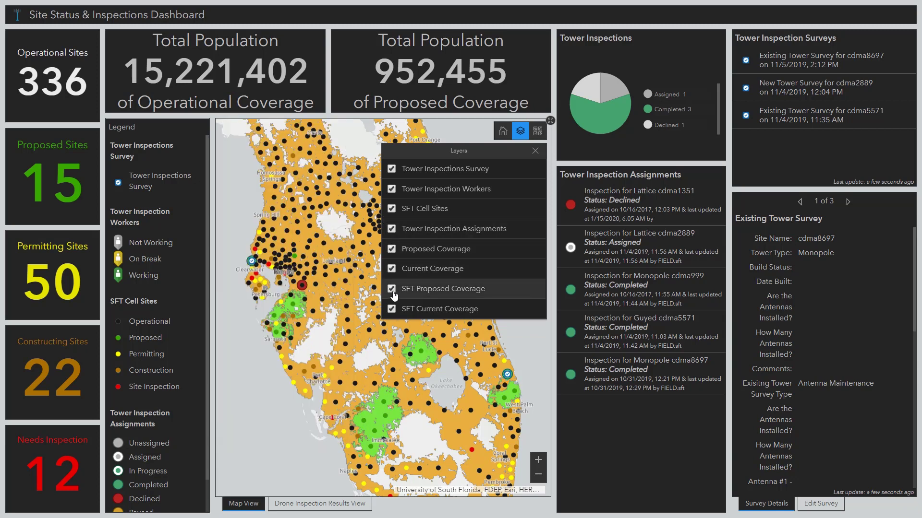
click(392, 309)
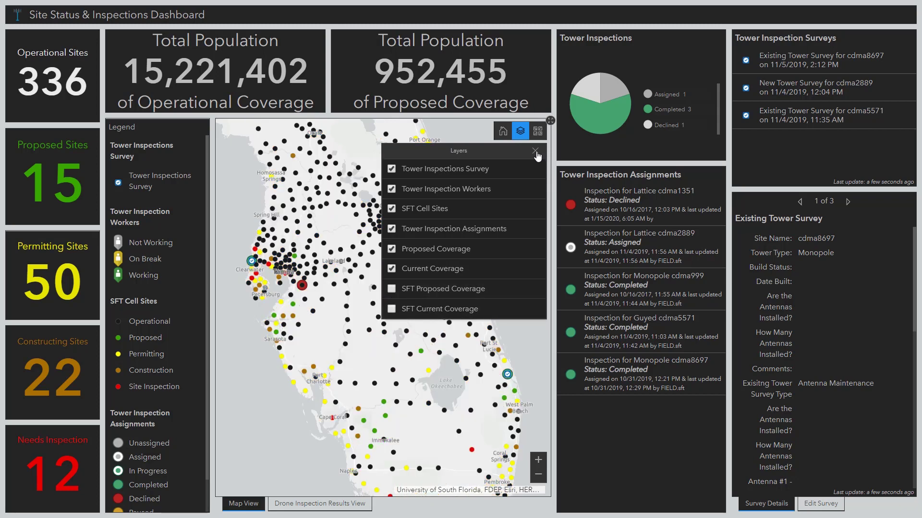
click(536, 151)
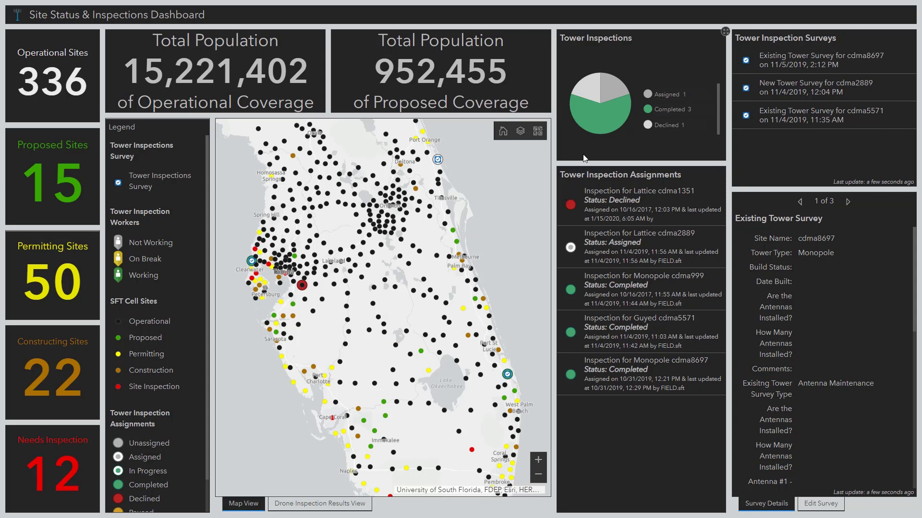
- Filter to Completed tower inspections and zoom to the cdma8697 site
click(594, 126)
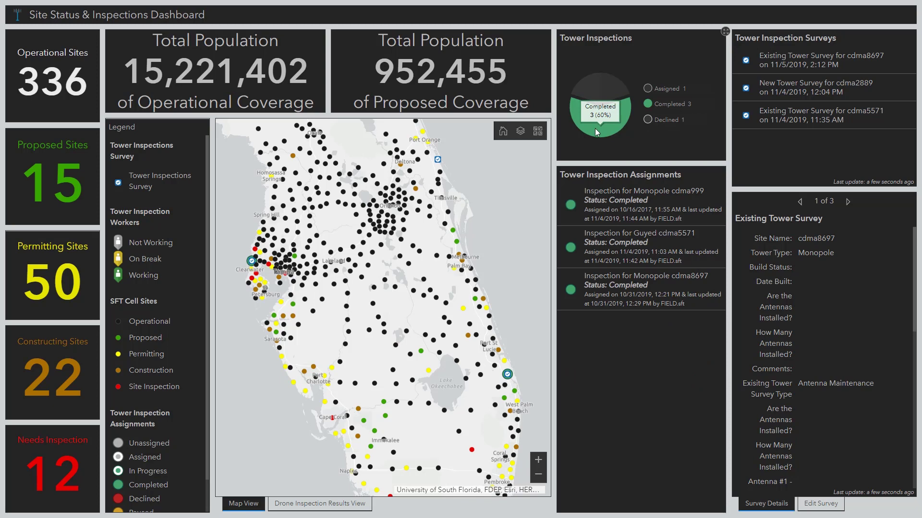
click(619, 288)
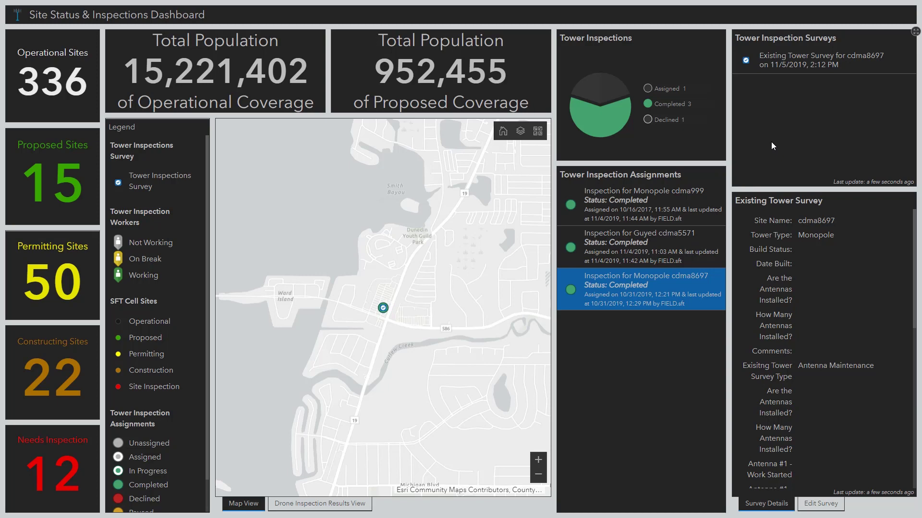
- Review the cdma8697 survey form, then show the Drone Inspection Results 3D view
click(773, 66)
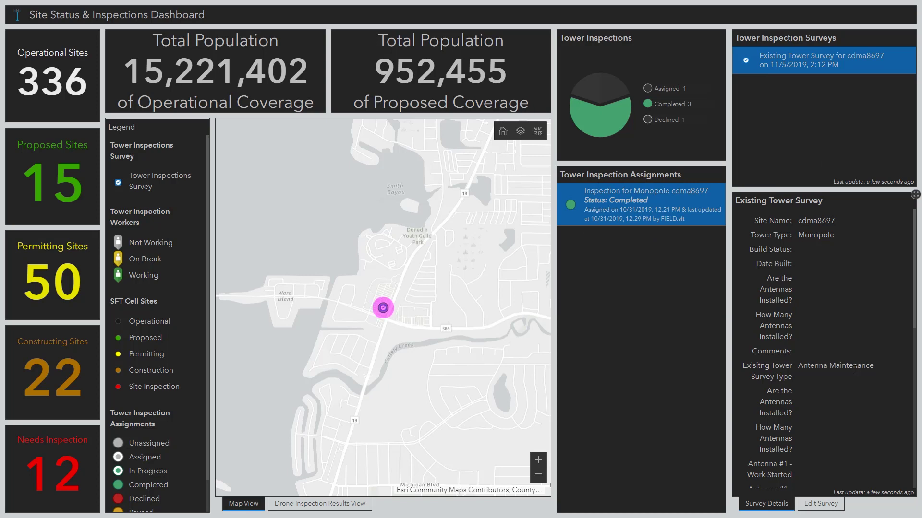
click(820, 503)
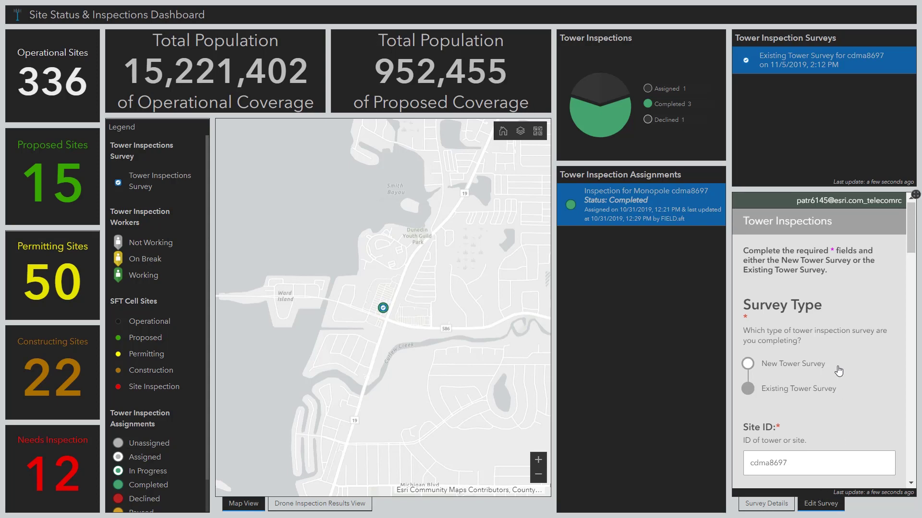
scroll(838, 371, down, 1)
scroll(838, 371, down, 1)
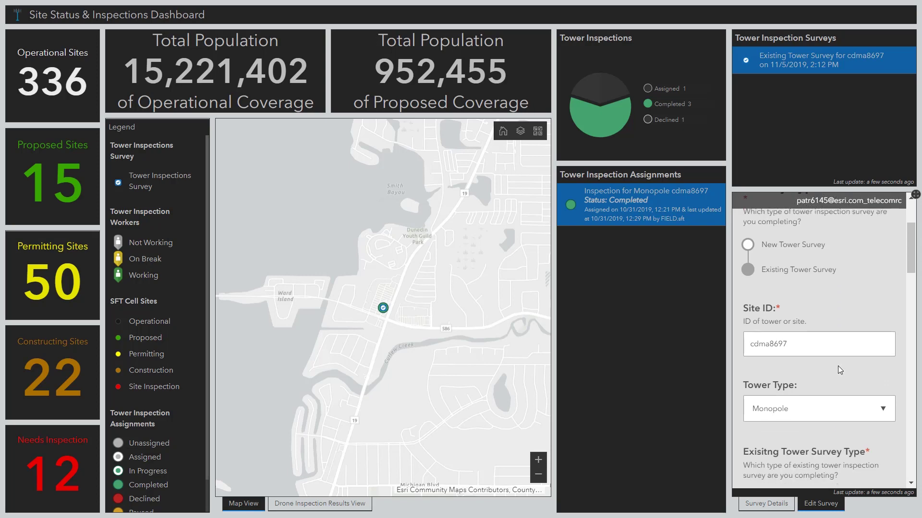
scroll(838, 367, down, 1)
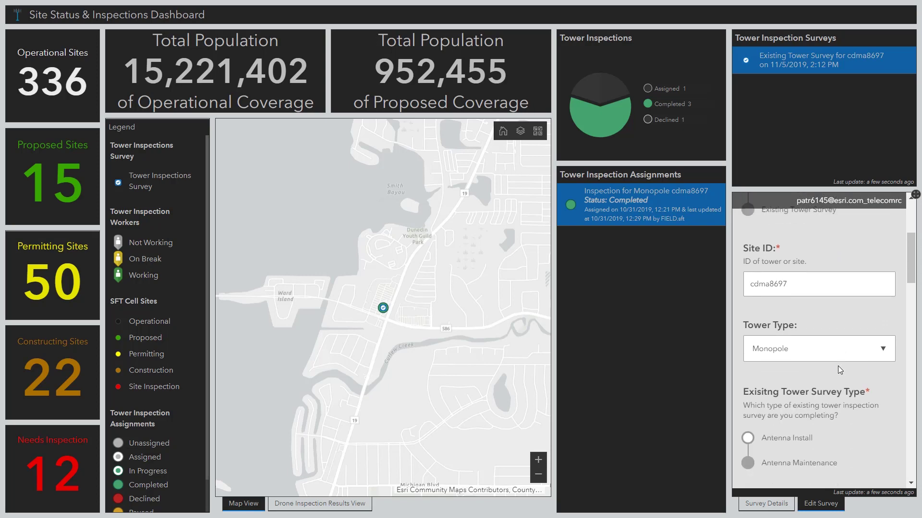
scroll(838, 367, down, 1)
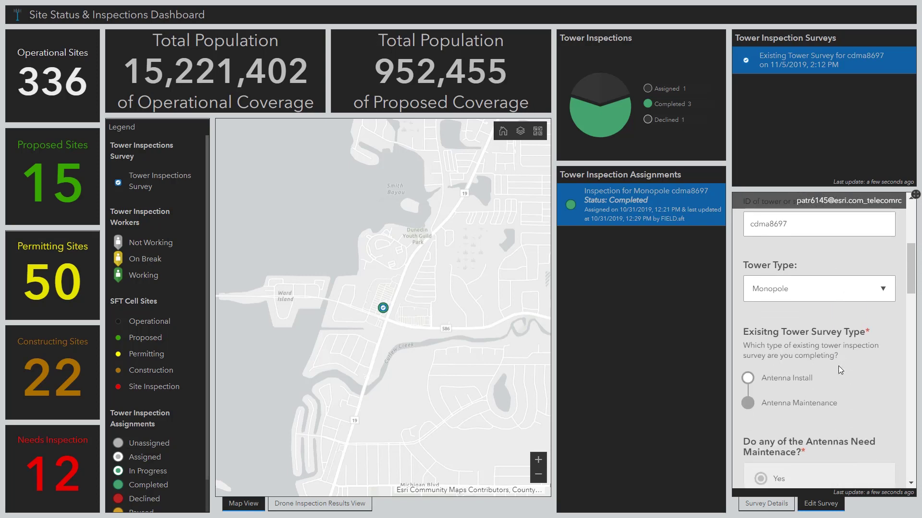
scroll(838, 366, down, 1)
scroll(839, 368, down, 2)
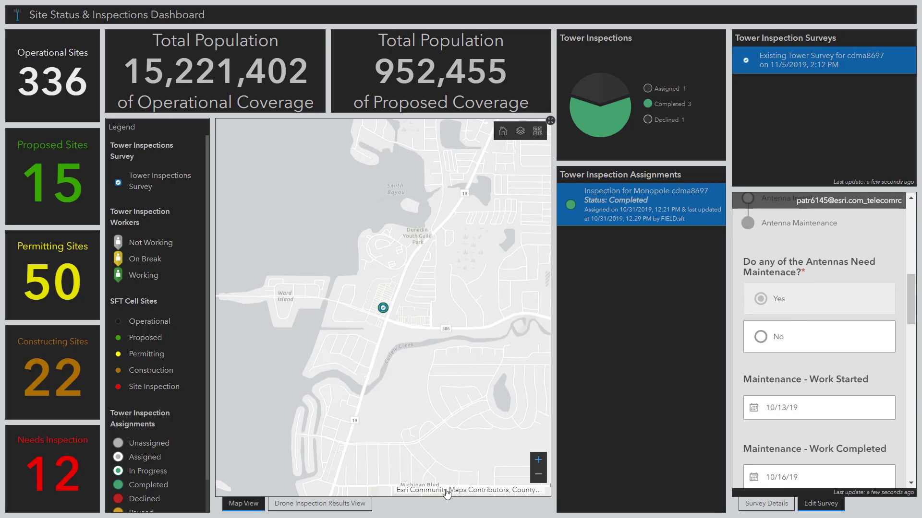
click(363, 504)
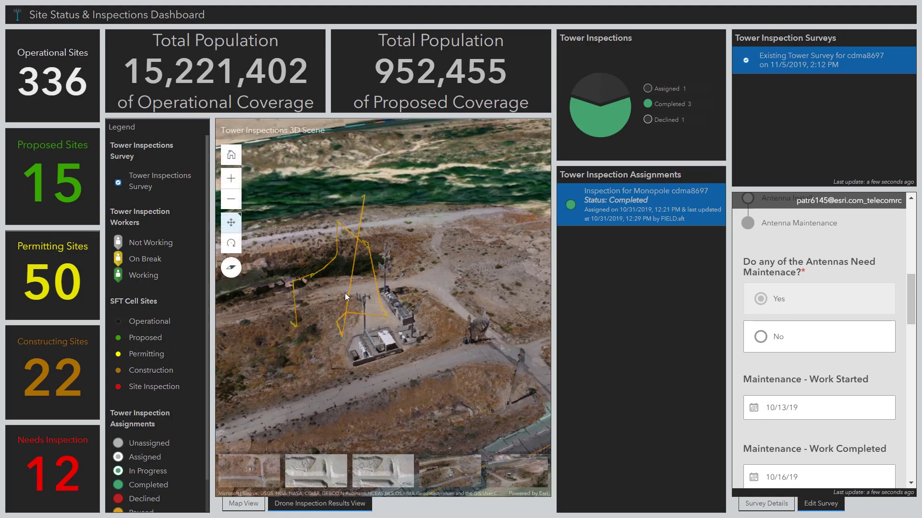
- Orbit the 3D tower scene and view the photo attached to flight-path point 29
scroll(349, 291, up, 3)
drag(322, 293, 399, 274)
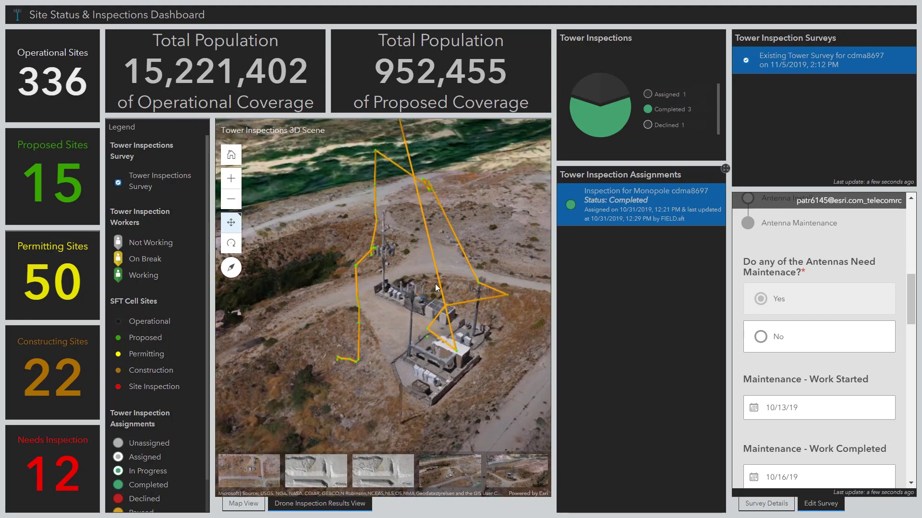
click(480, 286)
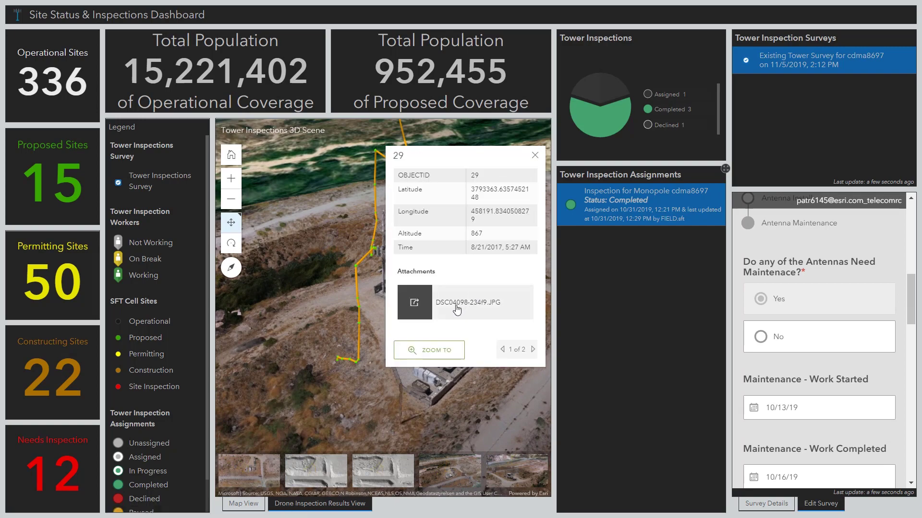
click(456, 305)
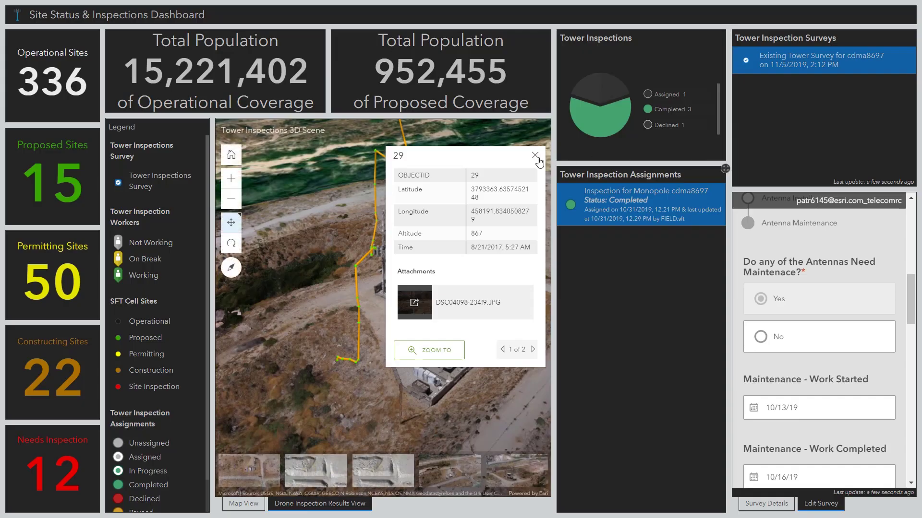
click(539, 160)
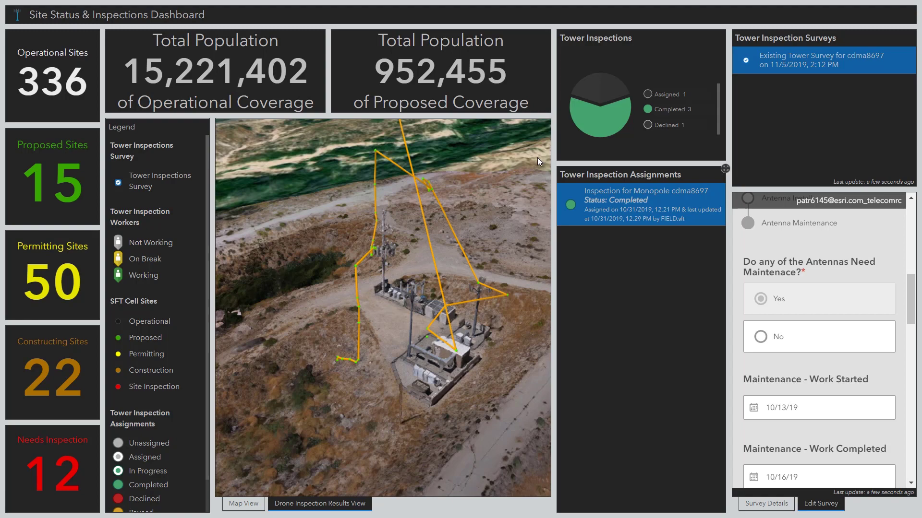
mouse_move(471, 205)
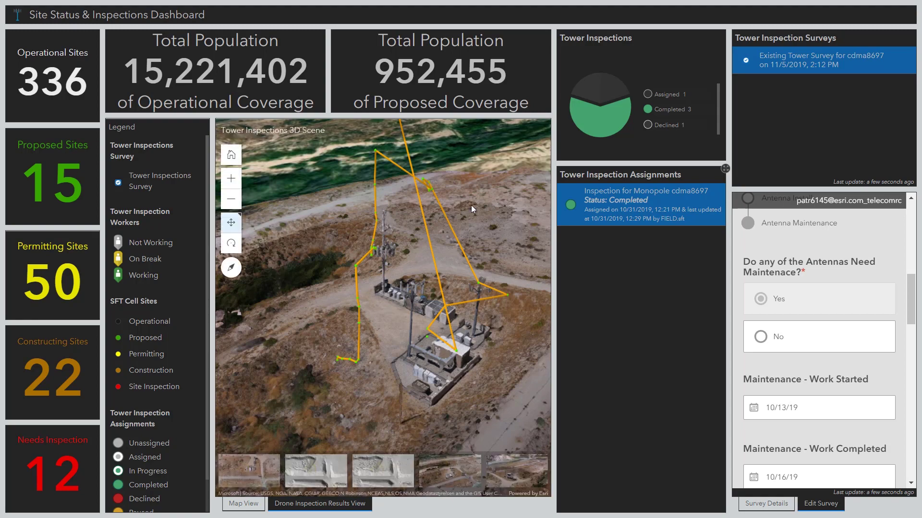